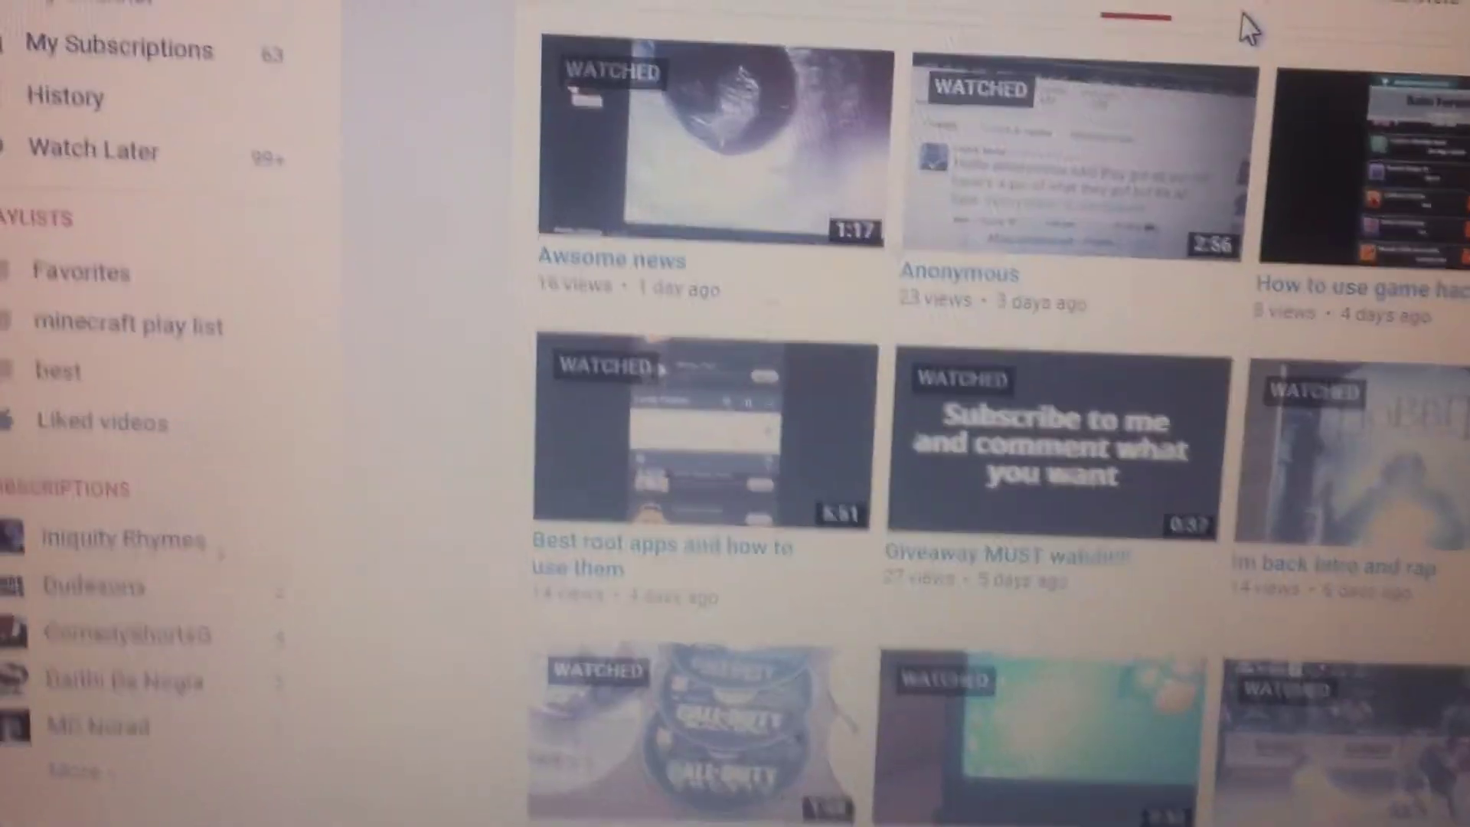
{"action": "scroll", "coordinate": [1182, 55], "scroll_direction": "down", "scroll_amount": 1}
{"action": "scroll", "coordinate": [1121, 120], "scroll_direction": "down", "scroll_amount": 2}
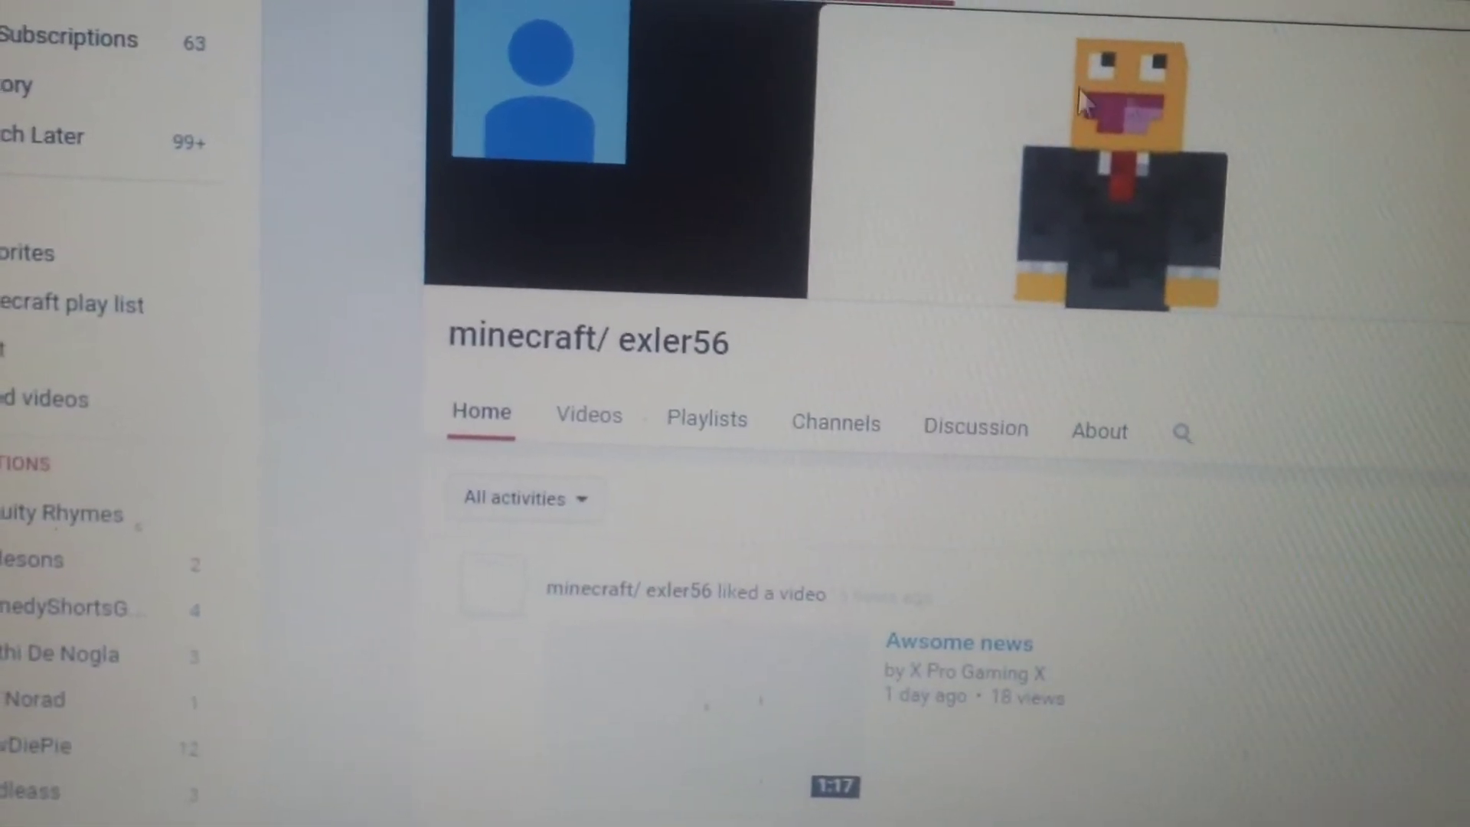
{"action": "scroll", "coordinate": [1091, 211], "scroll_direction": "down", "scroll_amount": 2}
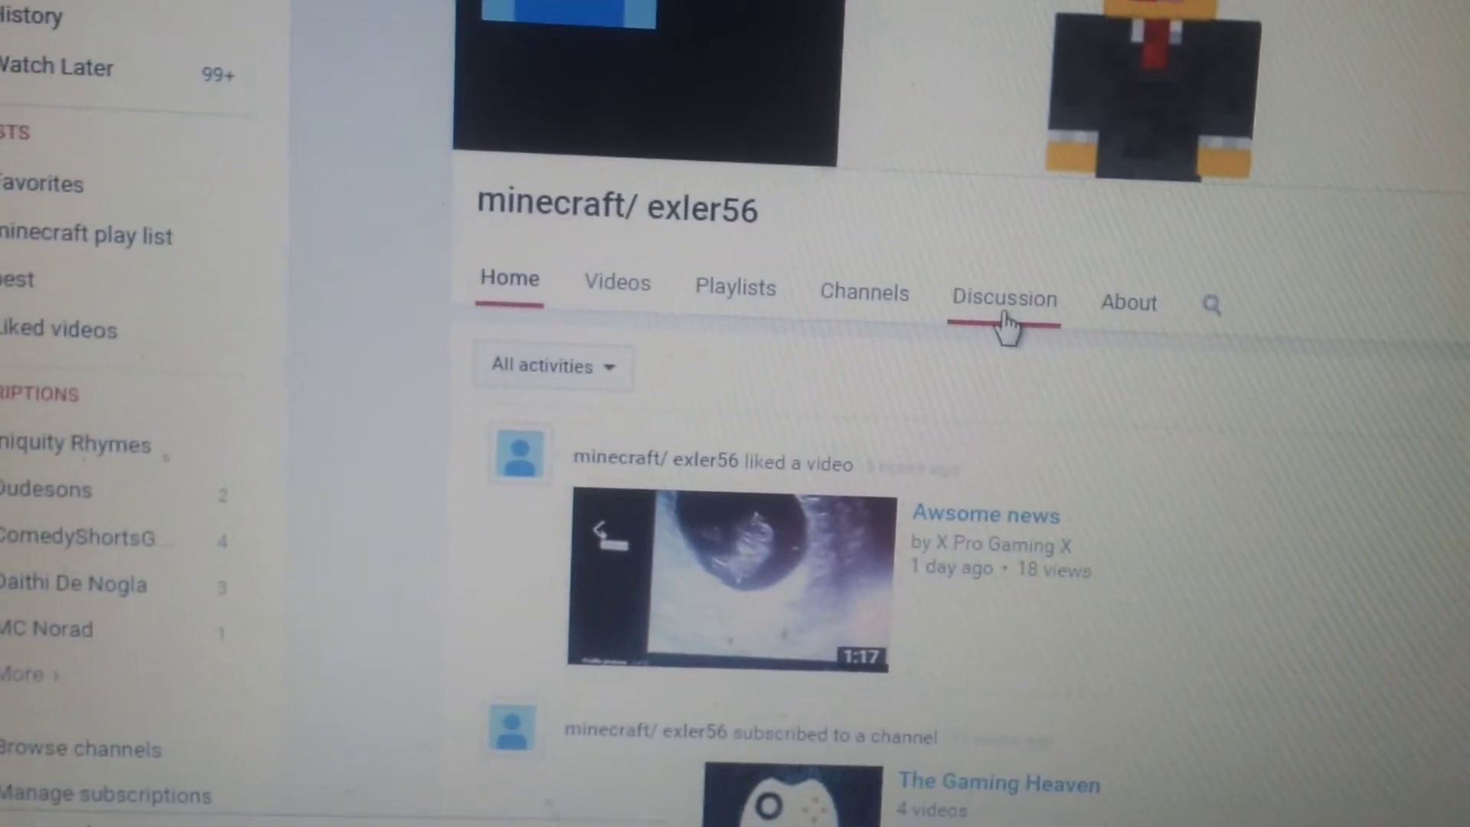